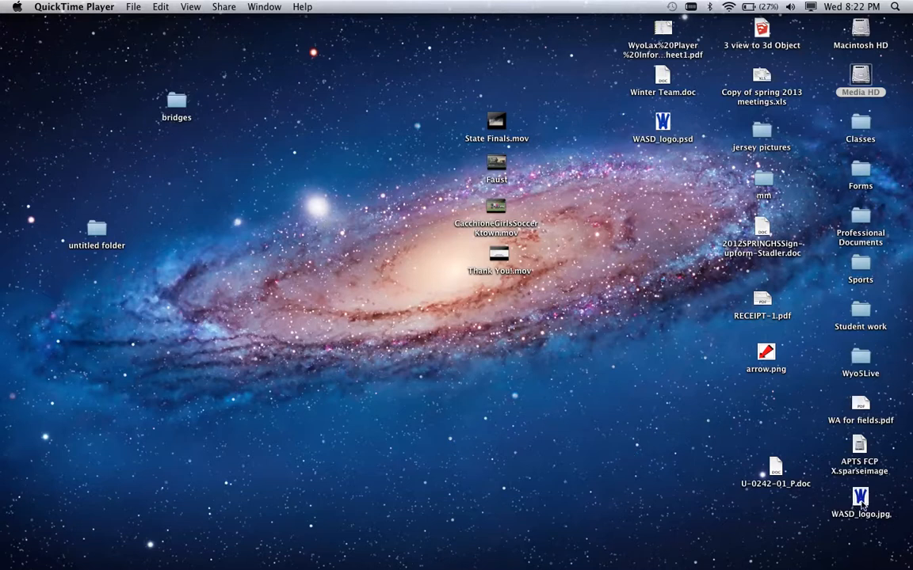
Open WASD_logo.jpg to examine the logo and its white background, and close the image windows
left_click(861, 504)
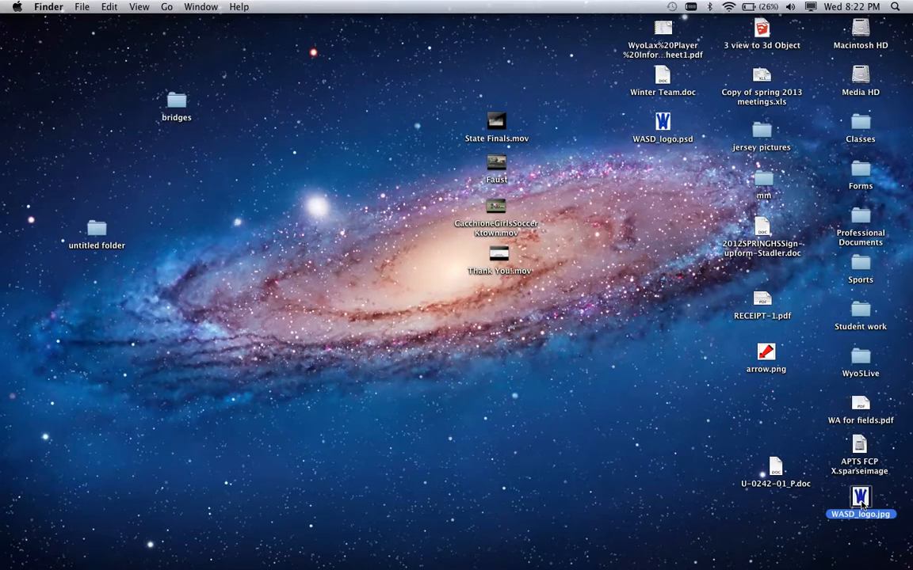
double_click(884, 505)
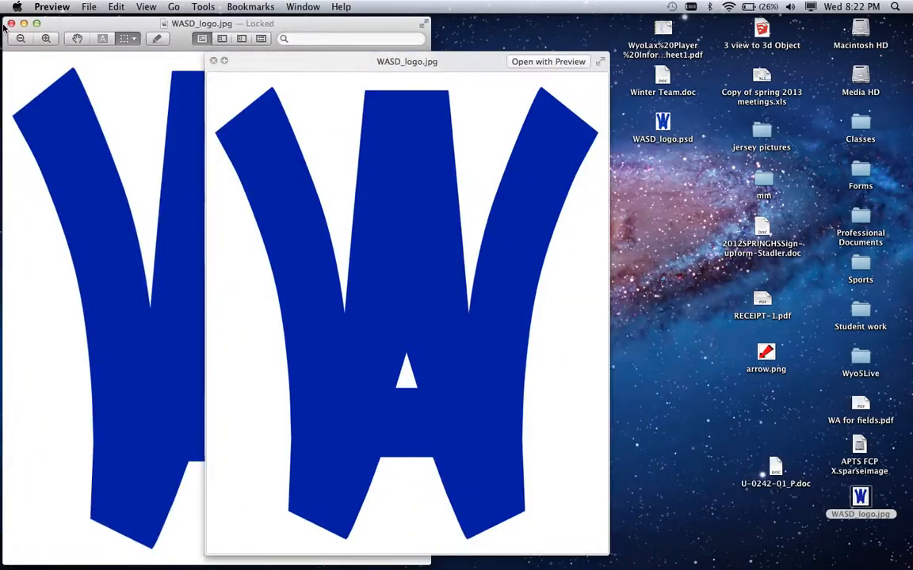
left_click(11, 24)
left_click_drag(289, 57, 375, 39)
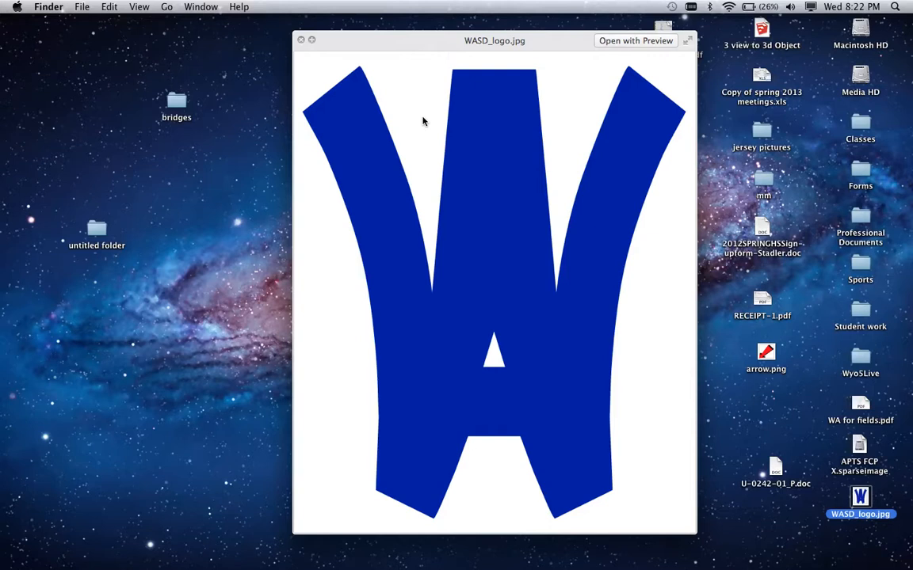
left_click(300, 40)
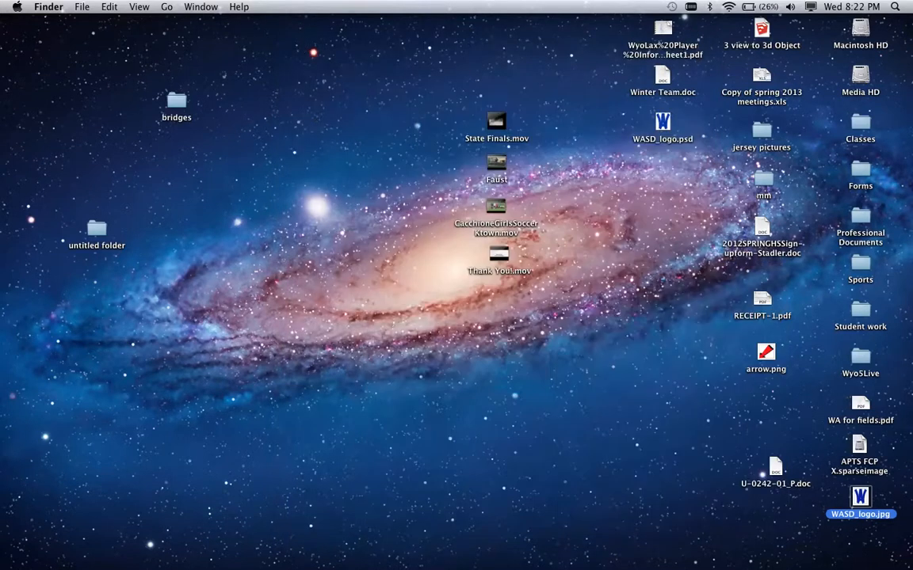
Switch to Final Cut Pro and place WASD_logo.jpg above the last bridge clip in the timeline, starting at about 7 seconds
mouse_move(483, 564)
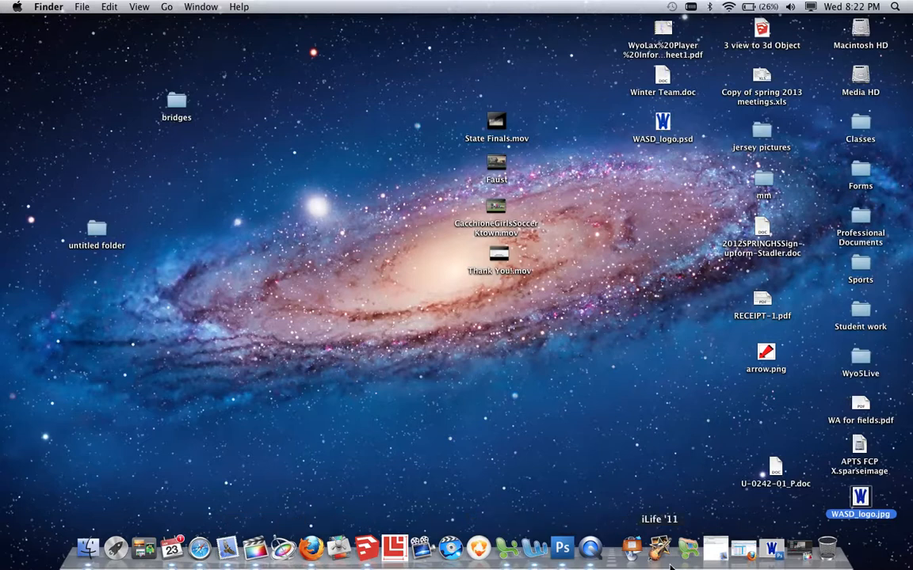
left_click(798, 548)
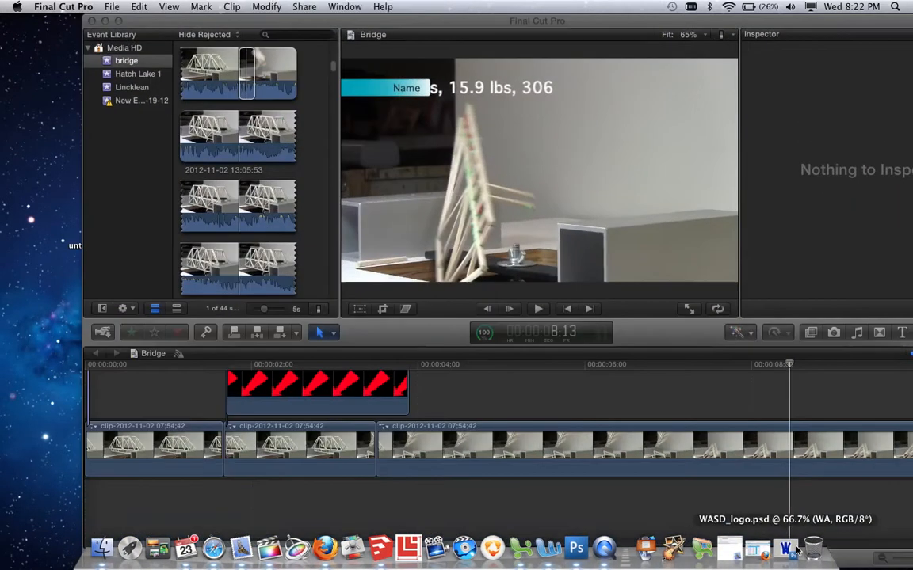
left_click_drag(600, 21, 279, 30)
left_click_drag(866, 497, 358, 408)
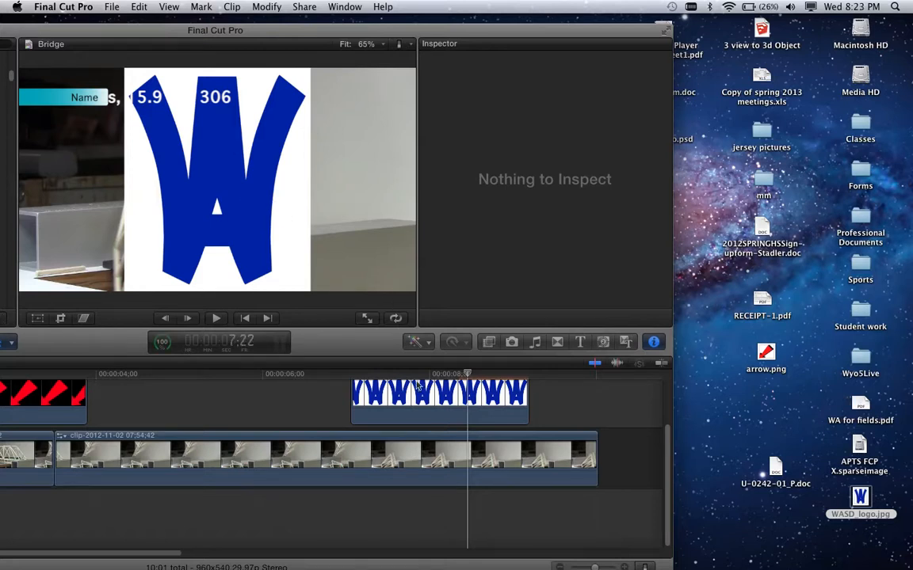
Undo the accidental move of the WASD_logo clip and delete that clip from the timeline
left_click(416, 416)
mouse_move(416, 416)
left_mouse_down()
mouse_move(614, 444)
mouse_move(798, 529)
mouse_move(311, 256)
mouse_move(415, 409)
left_mouse_up()
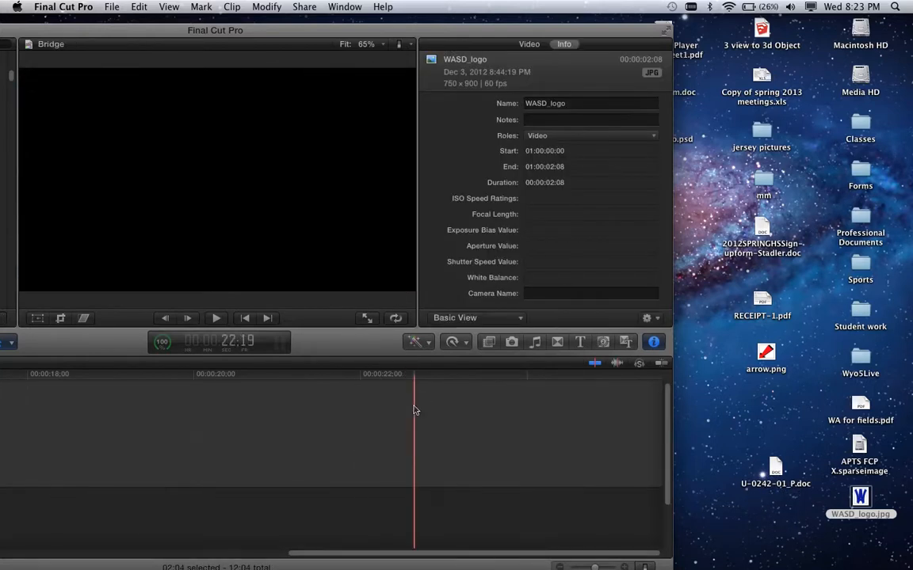
key("super+z")
scroll(408, 438, "left", 10)
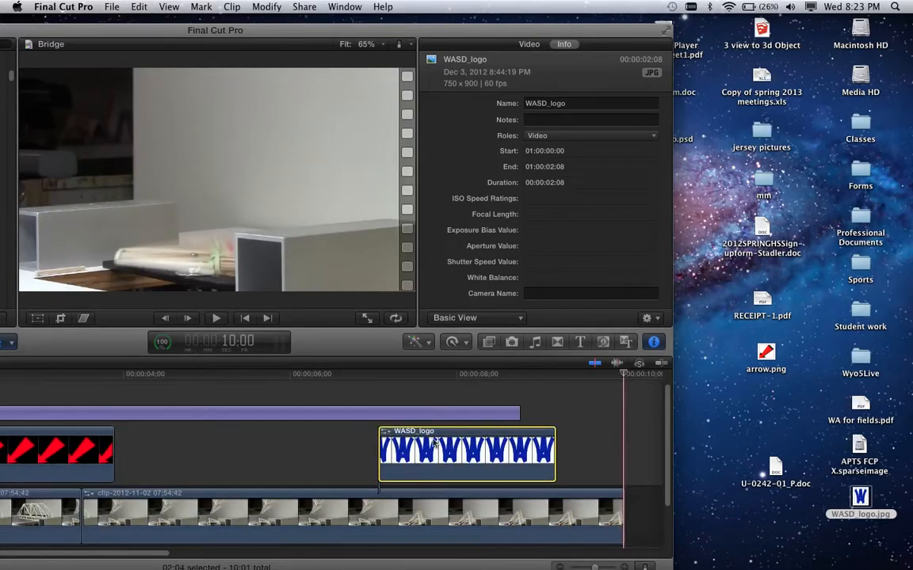
key("Delete")
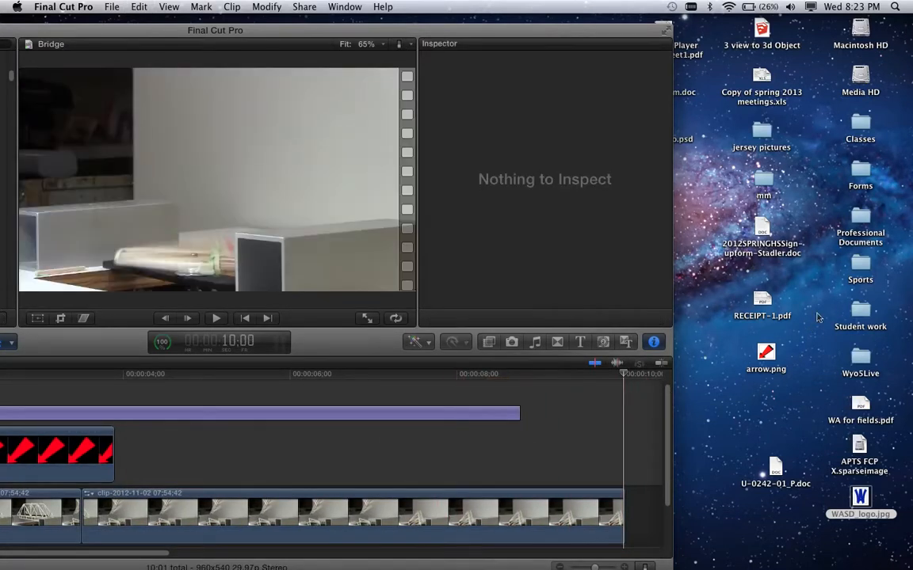
Place WASD_logo.psd above the last bridge clip at about 7 seconds and minimize the Final Cut Pro window
left_click_drag(631, 38, 579, 34)
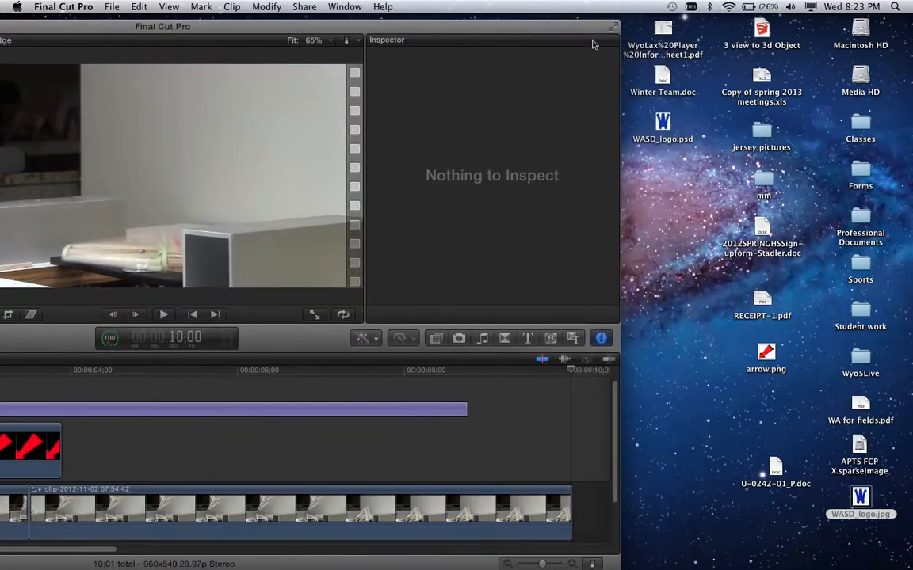
left_click_drag(662, 123, 320, 448)
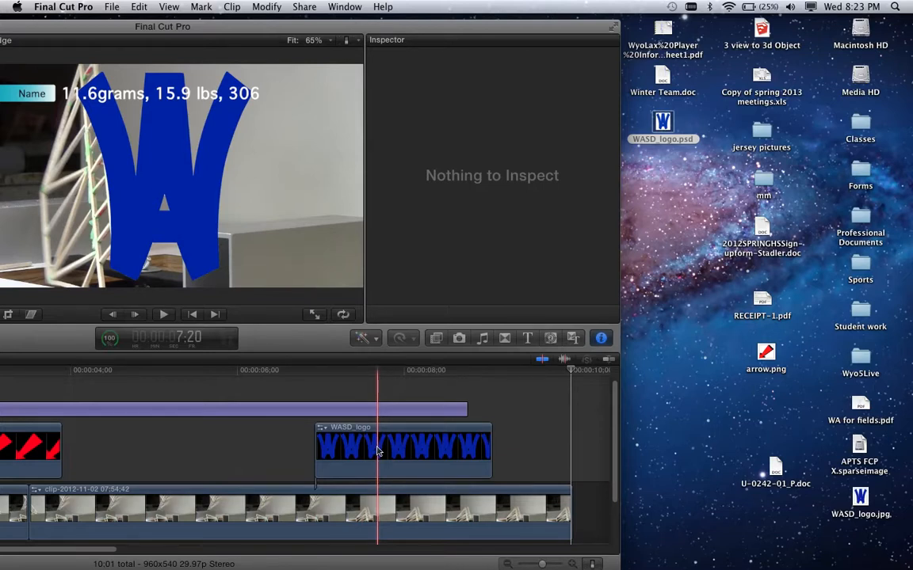
left_click(407, 29)
left_click_drag(407, 29, 772, 39)
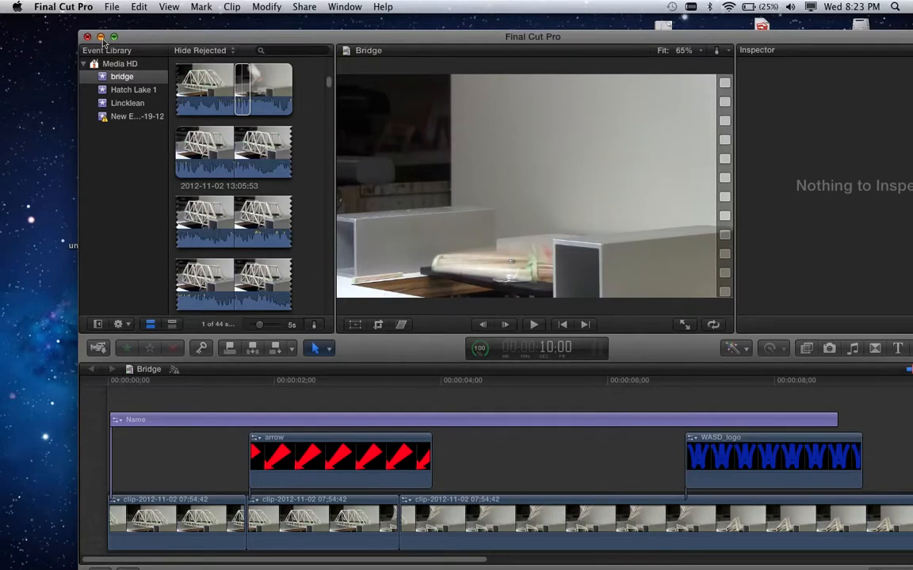
left_click(101, 36)
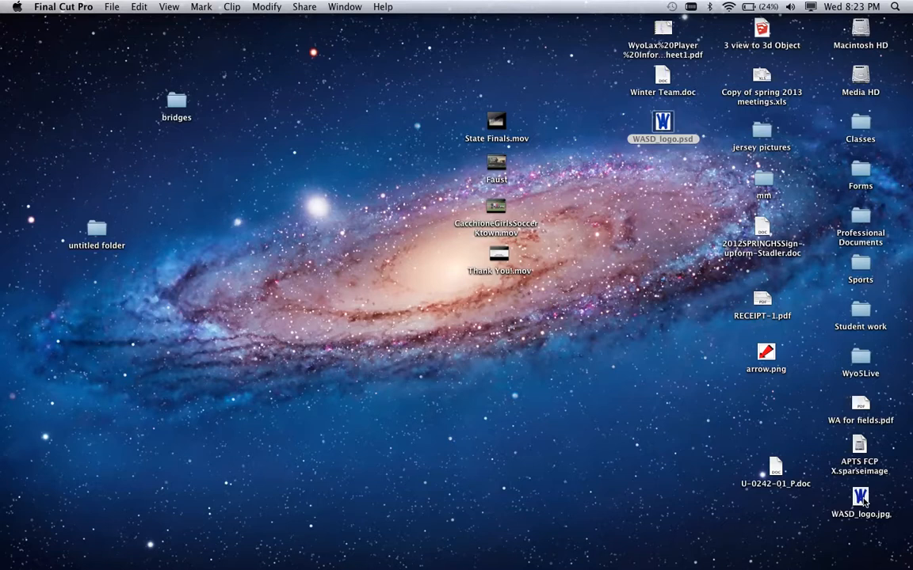
Open WASD_logo.jpg from the desktop in Adobe Photoshop CS3 and enlarge its document window
right_click(862, 499)
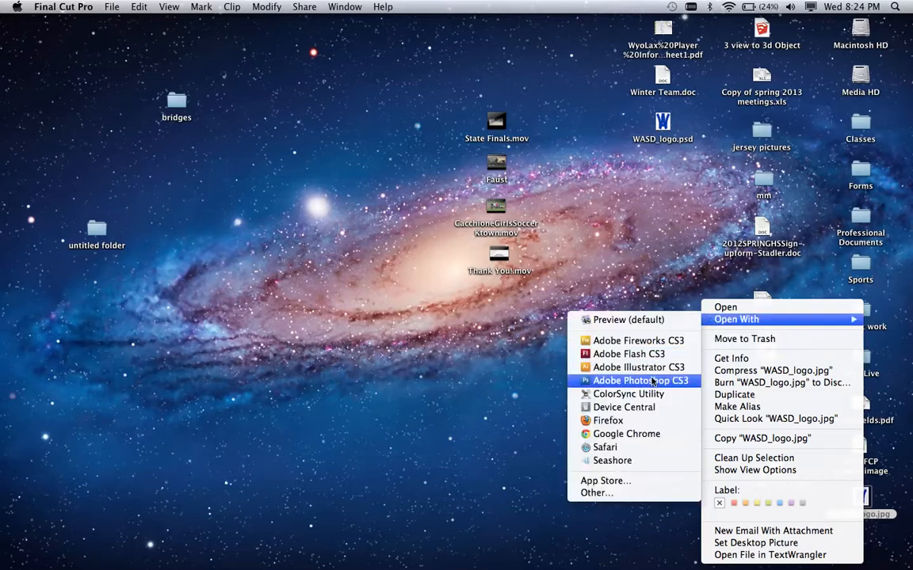
left_click(590, 344)
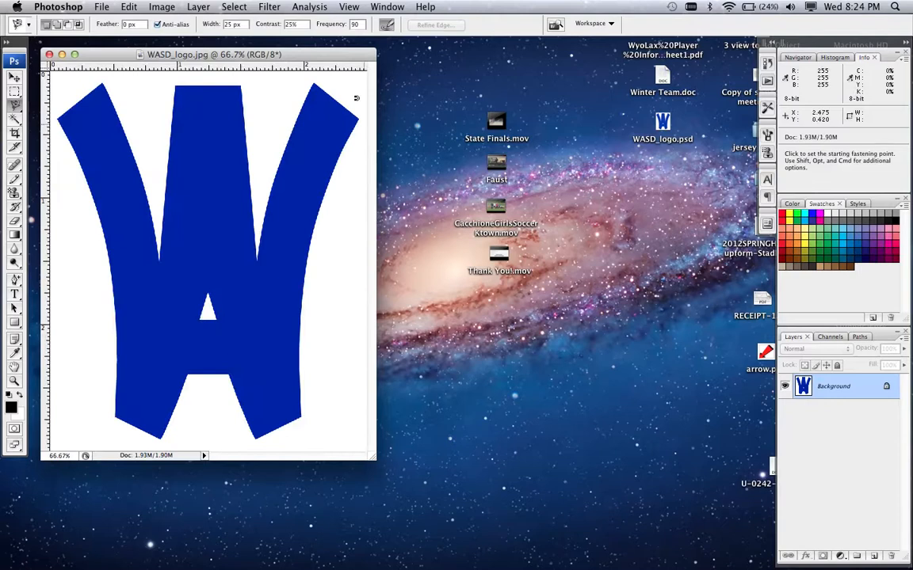
left_click_drag(325, 56, 367, 46)
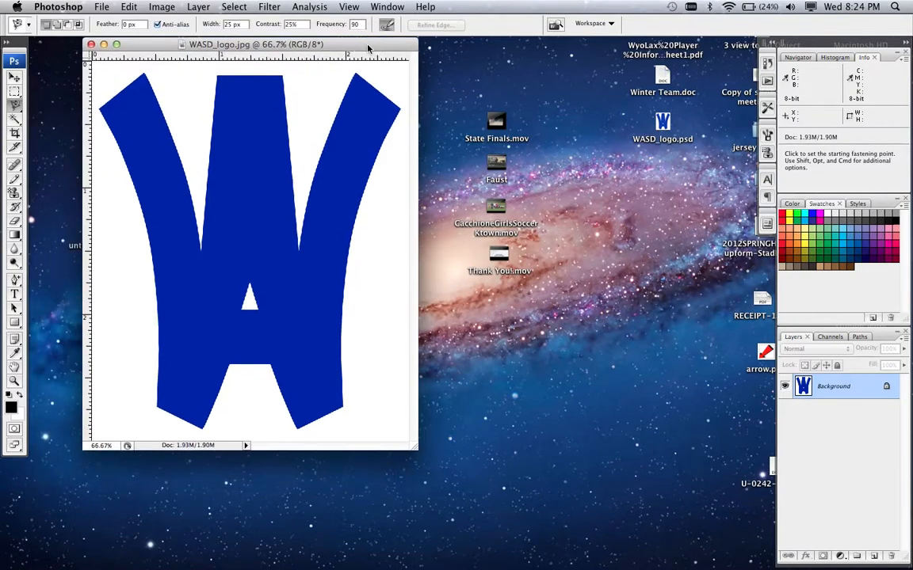
left_click_drag(418, 447, 747, 563)
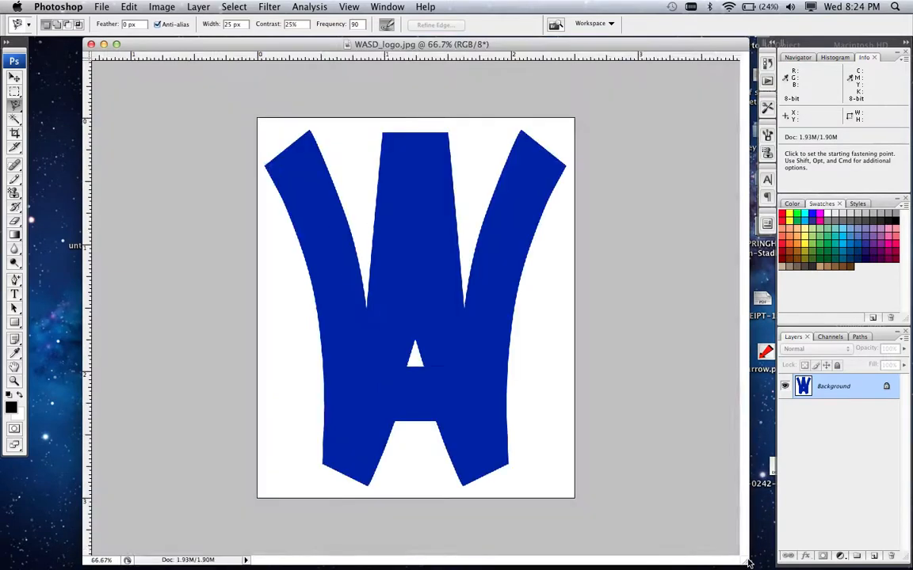
scroll(522, 490, "up", 5)
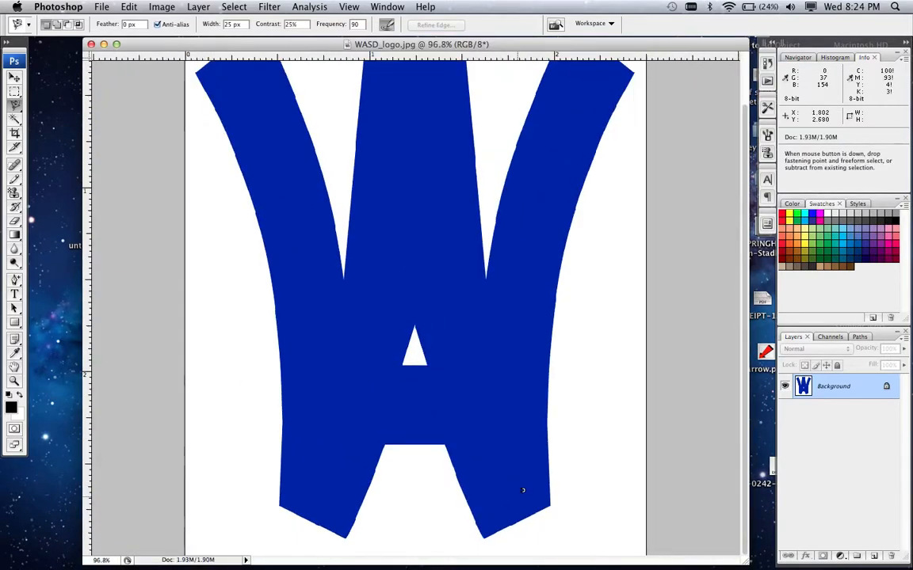
scroll(522, 491, "down", 1)
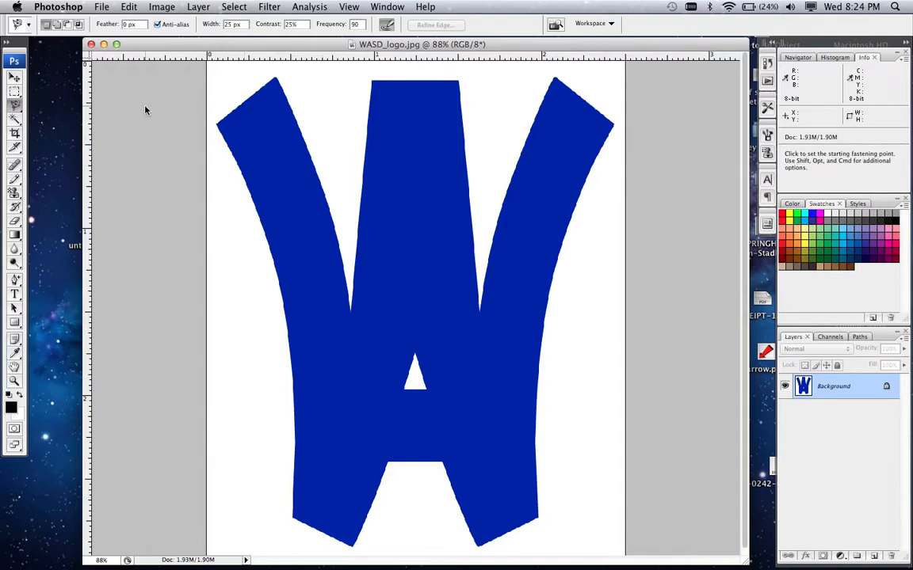
Choose the Magnetic Lasso Tool and set its edge contrast to 27%, keeping width at 25 px and frequency at 90
left_click(15, 106)
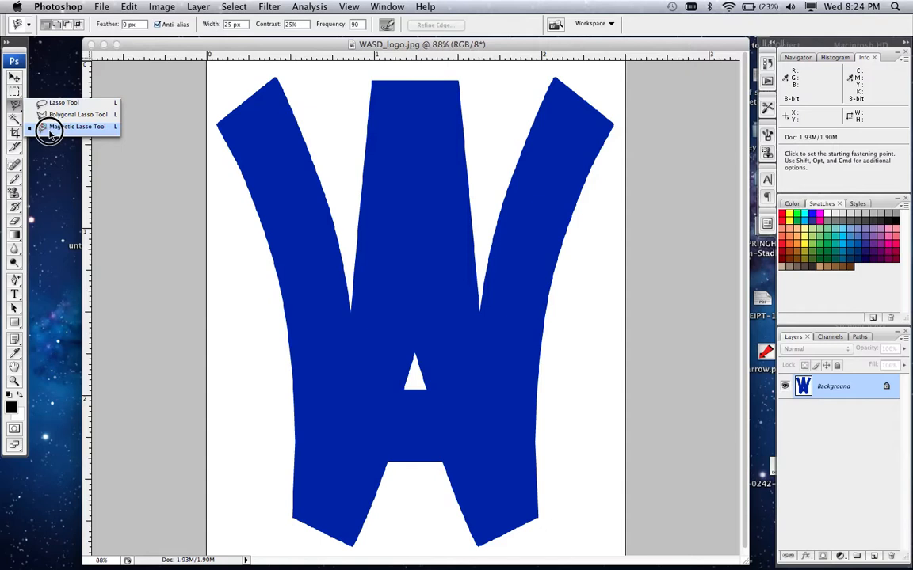
left_click(49, 130)
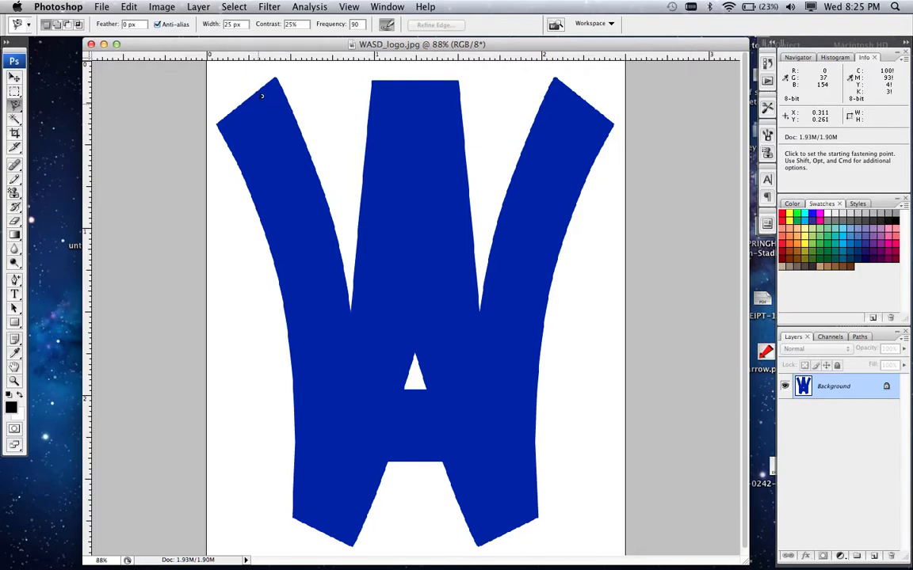
left_click(290, 24)
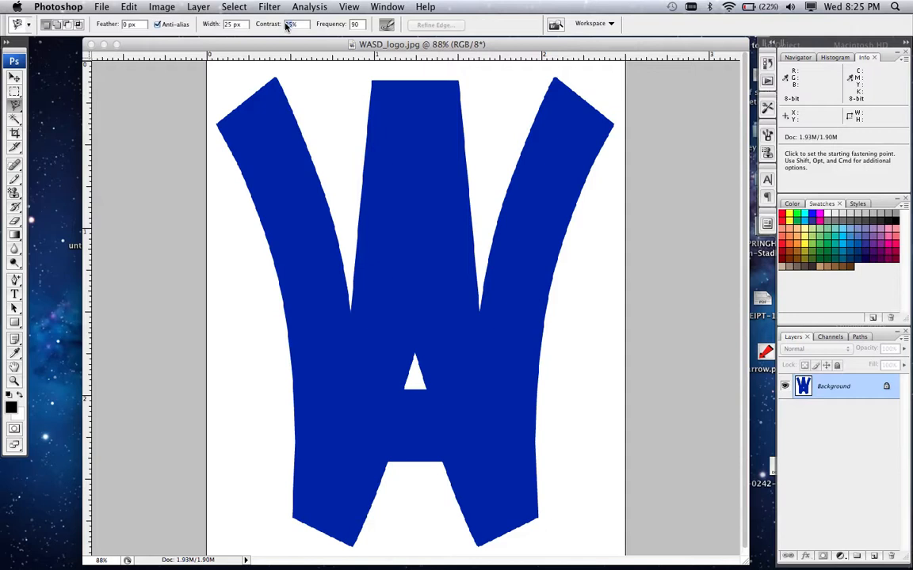
type("27")
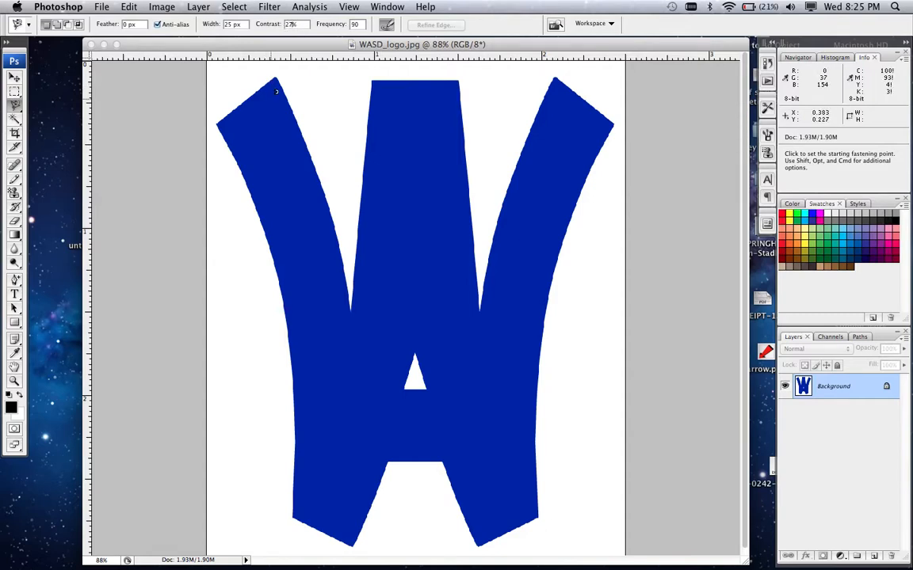
double_click(229, 24)
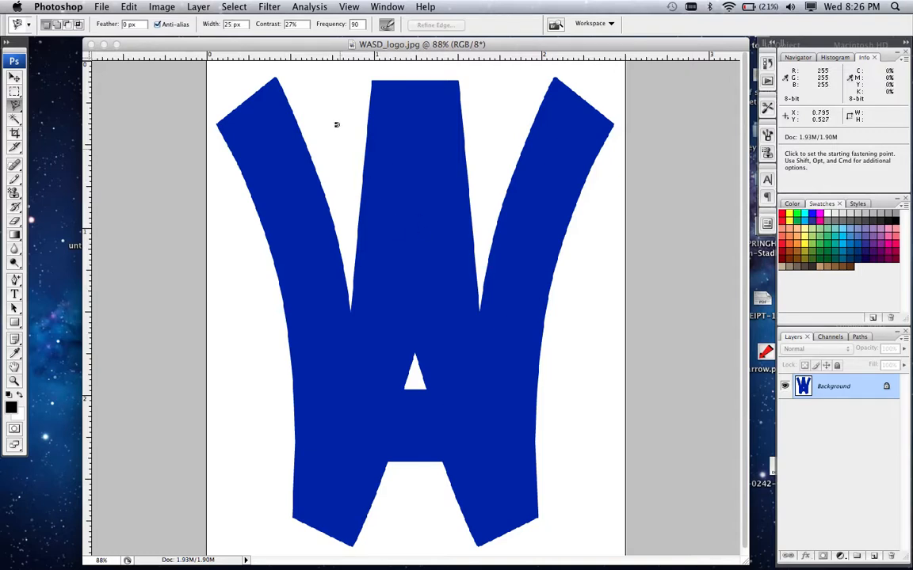
left_click_drag(361, 25, 350, 26)
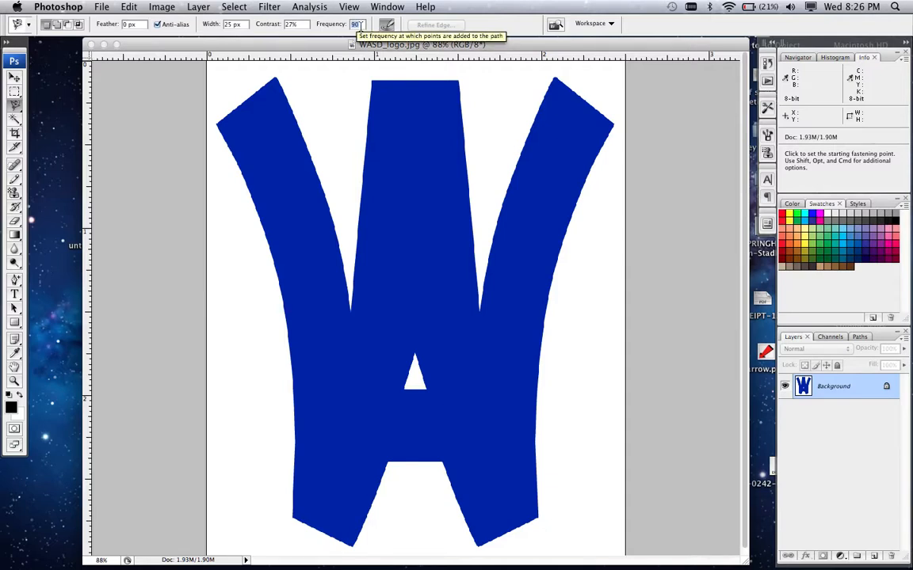
left_click(355, 25)
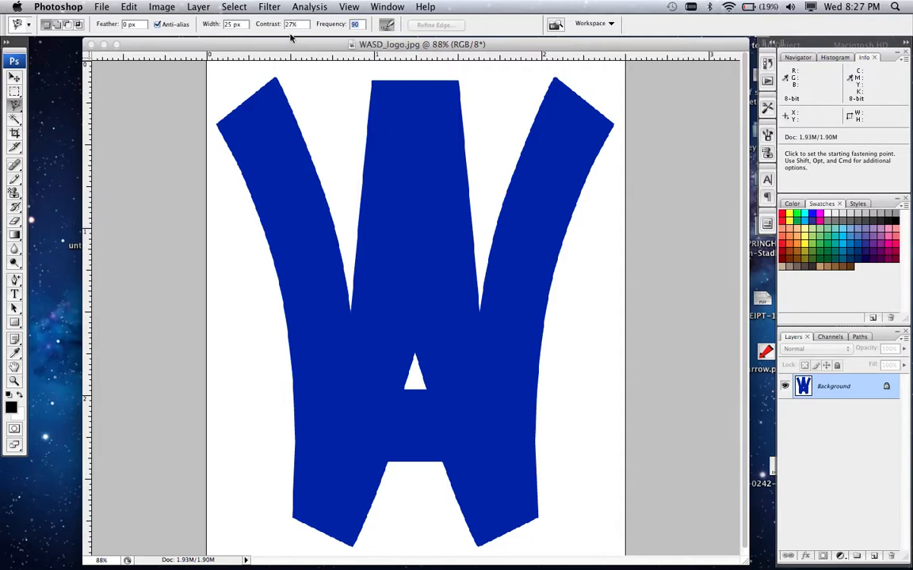
key("Return")
Trace the blue W's outer outline with the Magnetic Lasso into a closed selection, leaving out the inner triangle
left_click(221, 118)
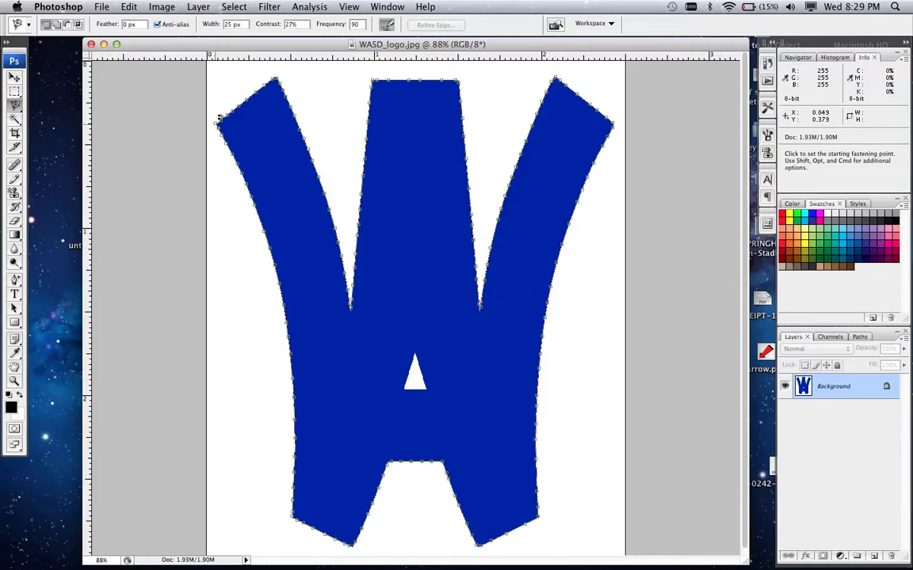
left_click(219, 119)
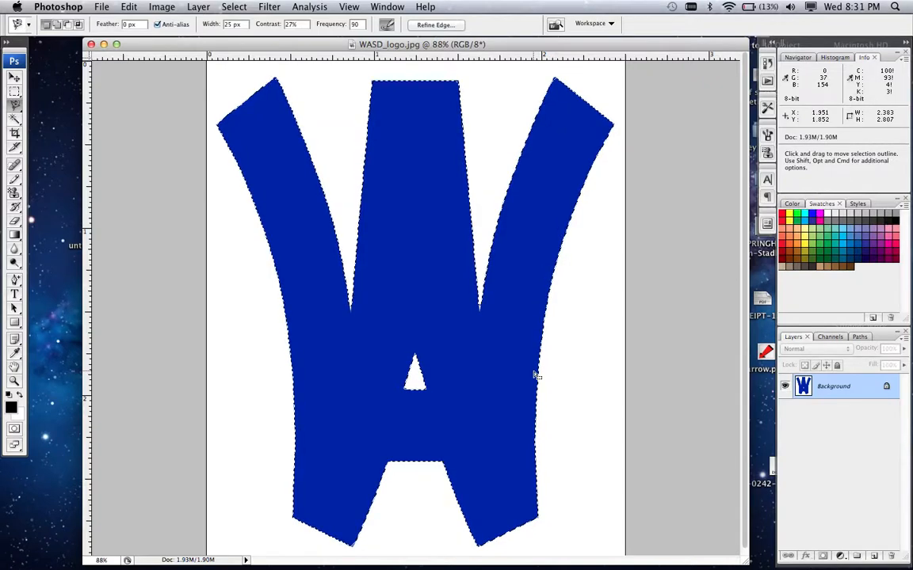
key("shift")
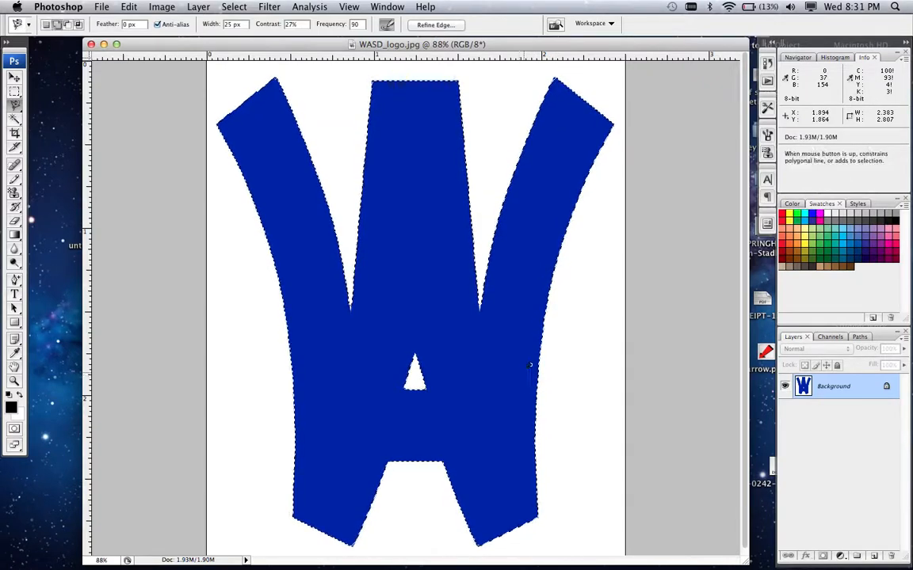